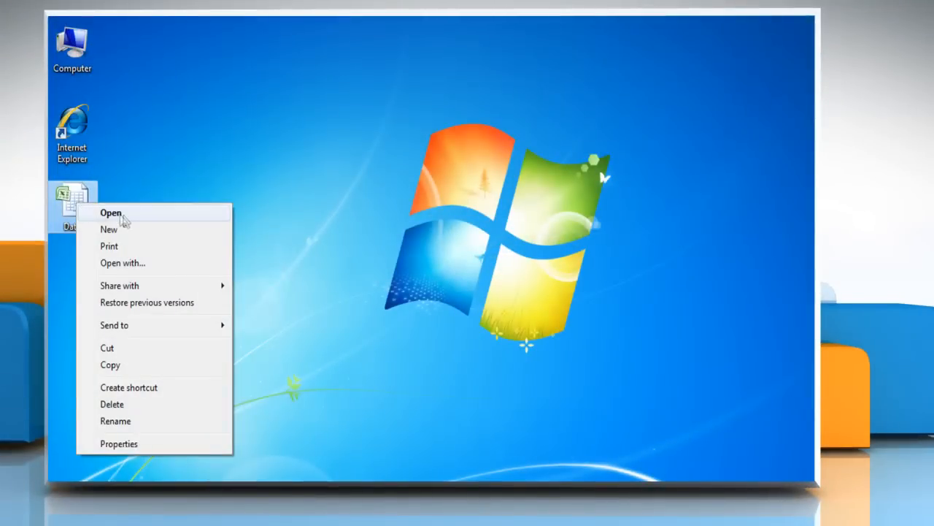
# Open the Data workbook and select the causes and percentages in A2:B7
pyautogui.click(111, 212)
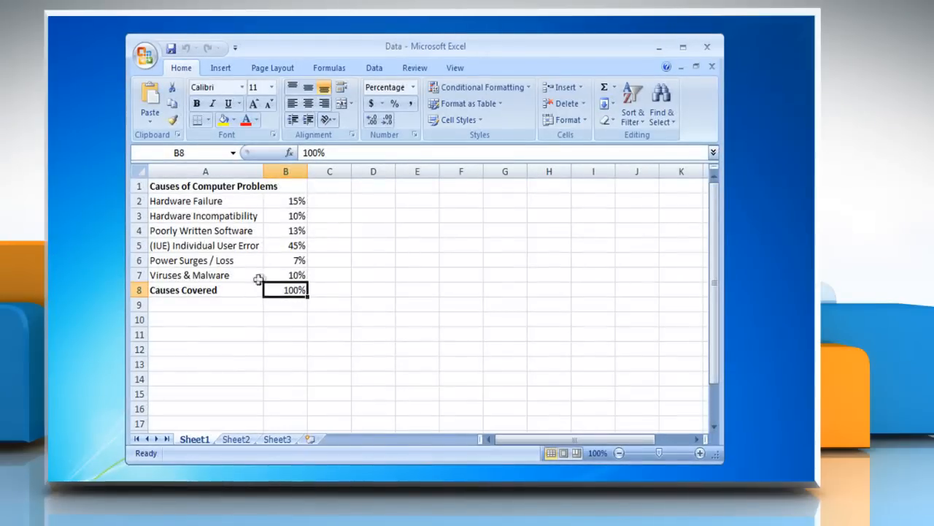
pyautogui.moveTo(292, 274); pyautogui.dragTo(222, 202)
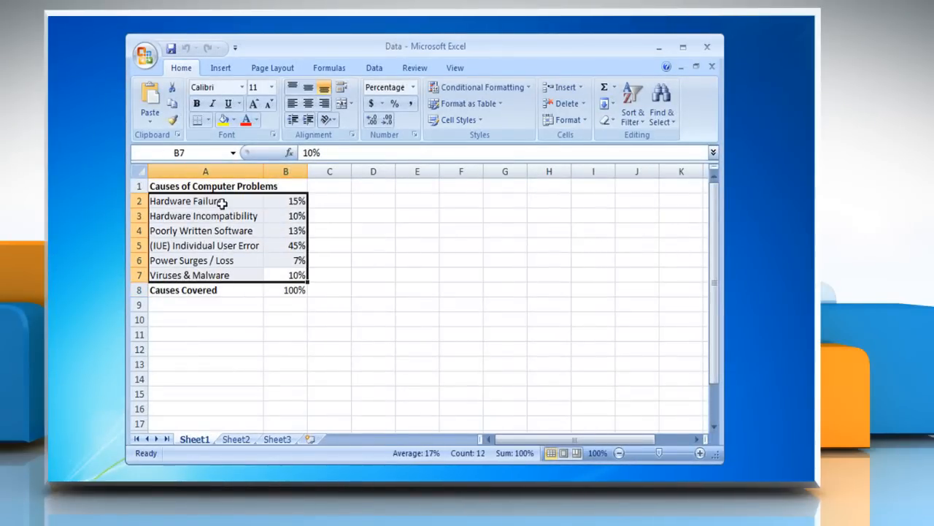
# Insert an exploded 3-D pie chart of the selected causes data
pyautogui.click(221, 68)
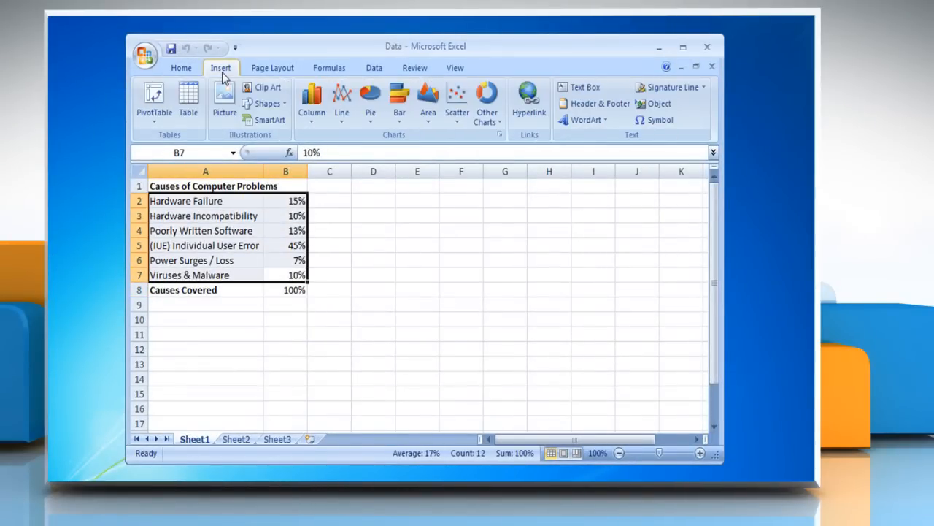
pyautogui.click(373, 121)
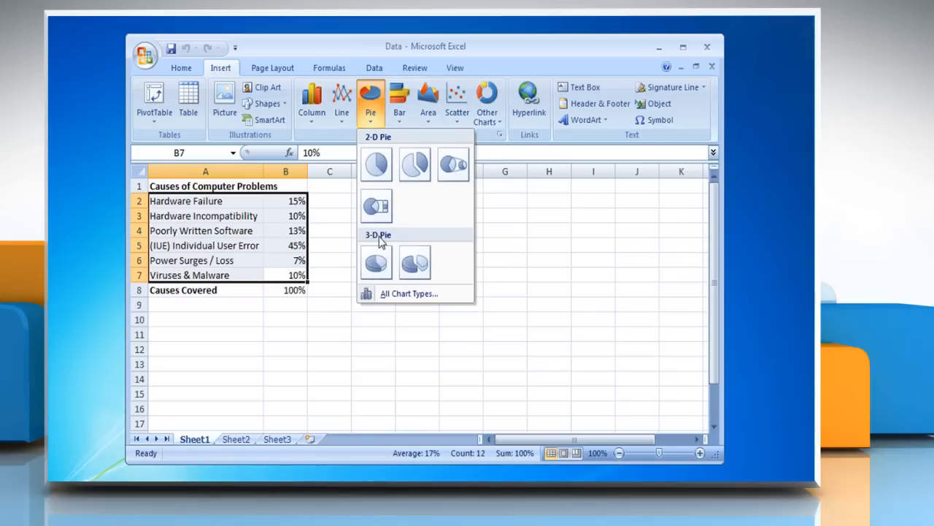
pyautogui.click(414, 262)
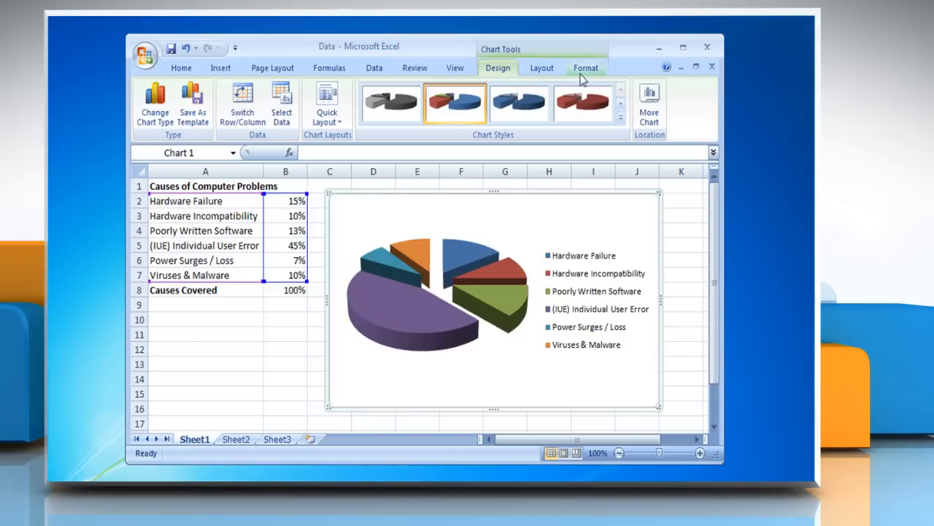
# Apply a Quick Layout that adds a Chart Title and percentage labels on every slice
pyautogui.click(343, 122)
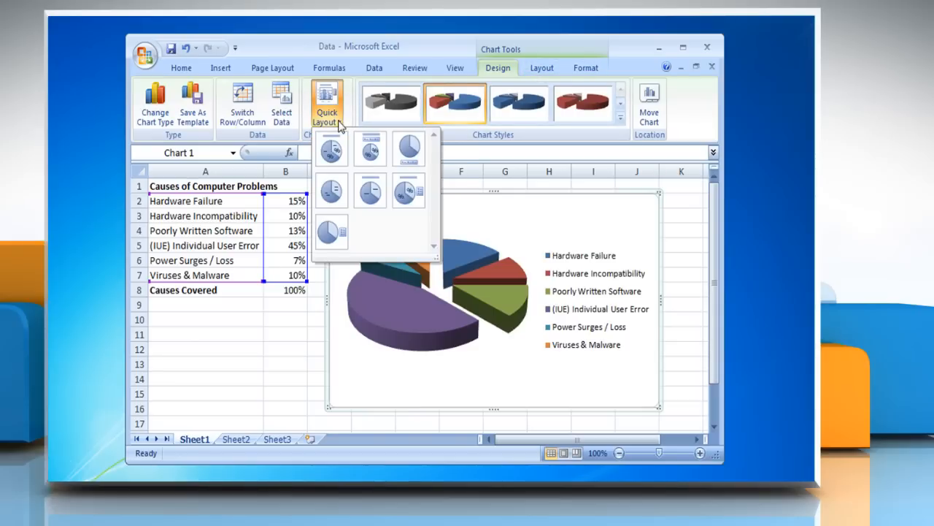
pyautogui.click(407, 190)
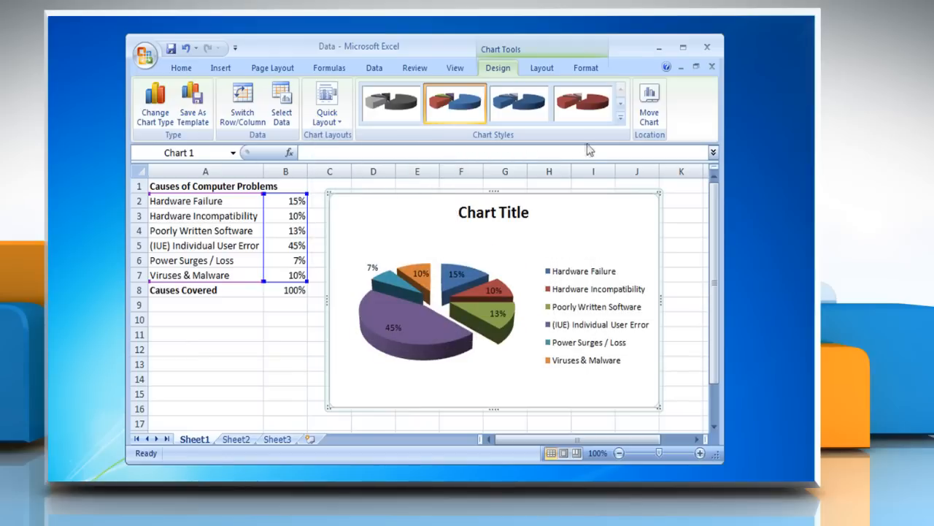
# Give the chart the black-background red style from the Chart Styles gallery
pyautogui.click(620, 122)
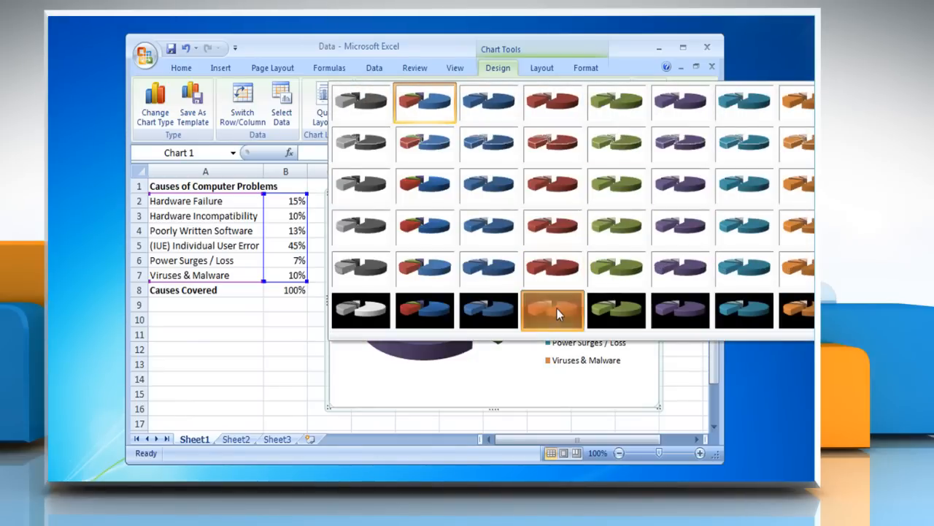
pyautogui.click(553, 310)
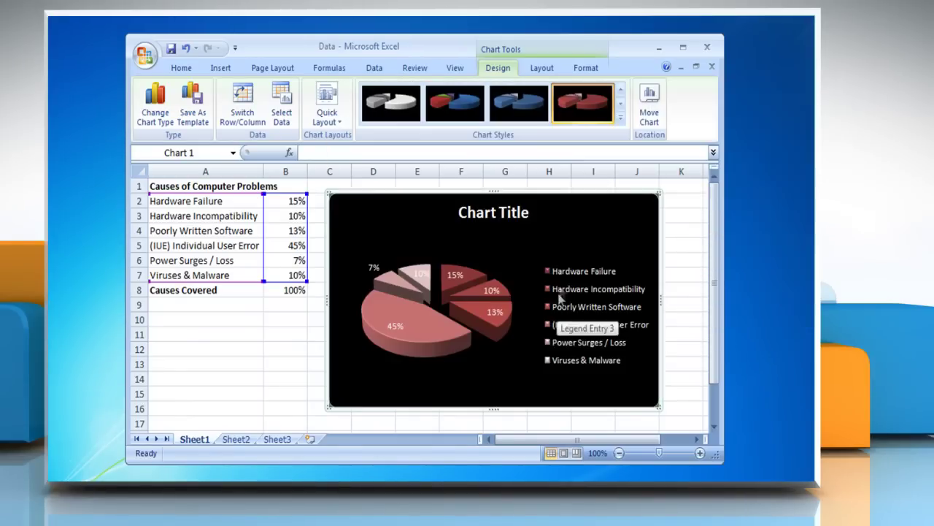
pyautogui.click(593, 75)
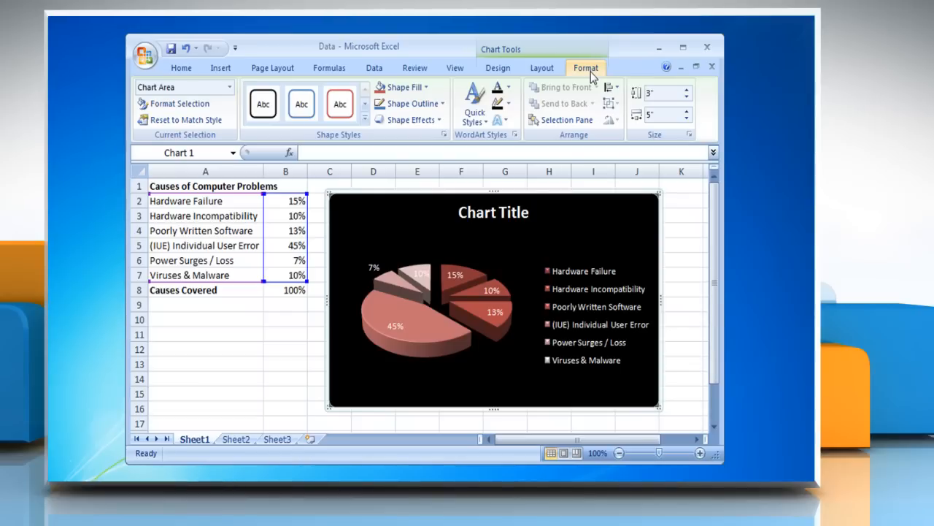
pyautogui.click(498, 123)
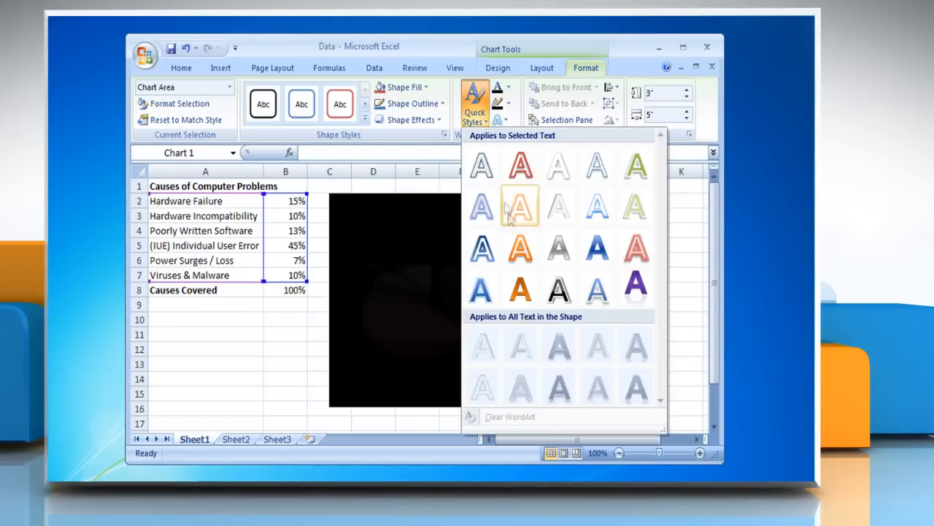